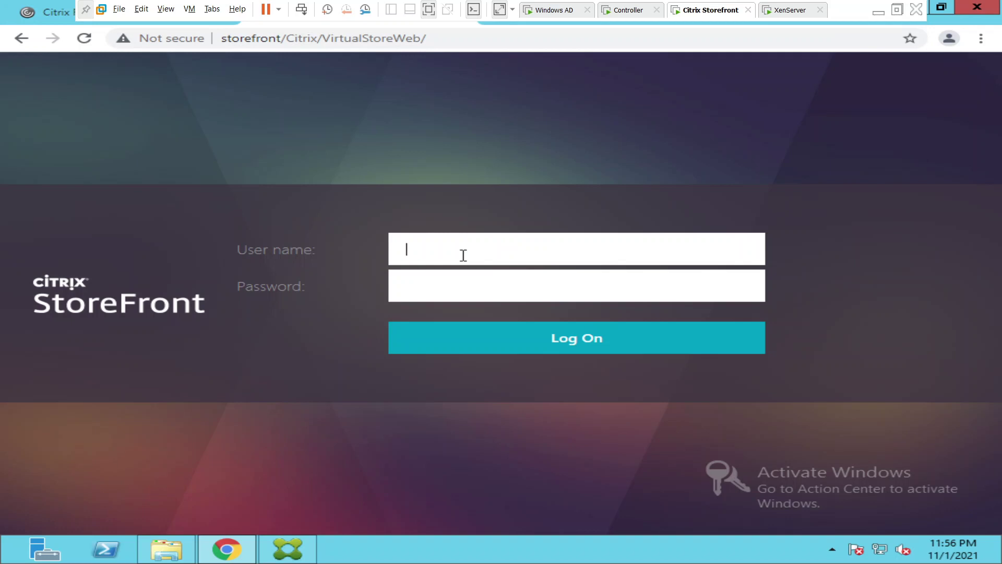
- Sign in to the store with the administrator user name and its password
type("administrator")
key("Tab")
type("passwo")
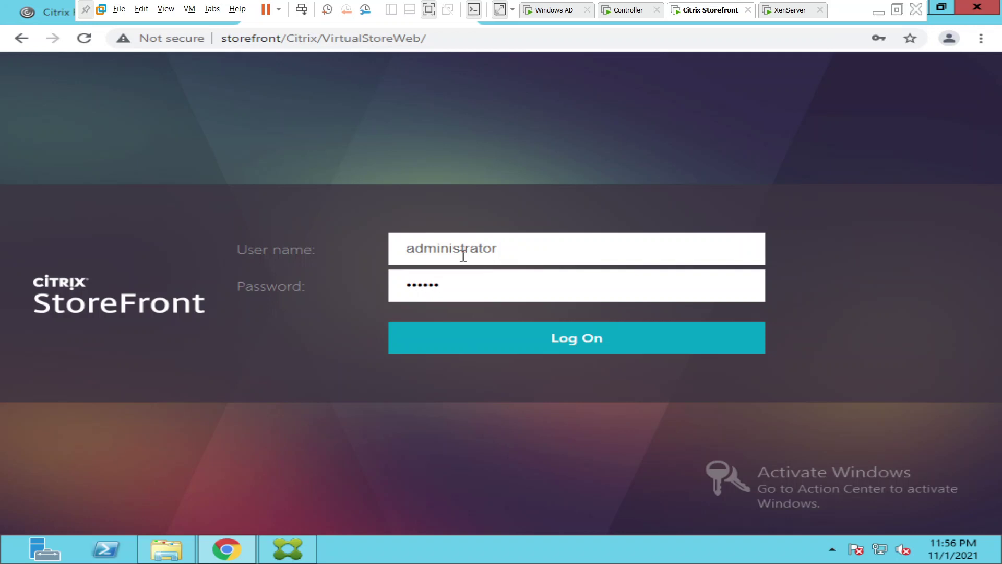
type("rd123")
key("Return")
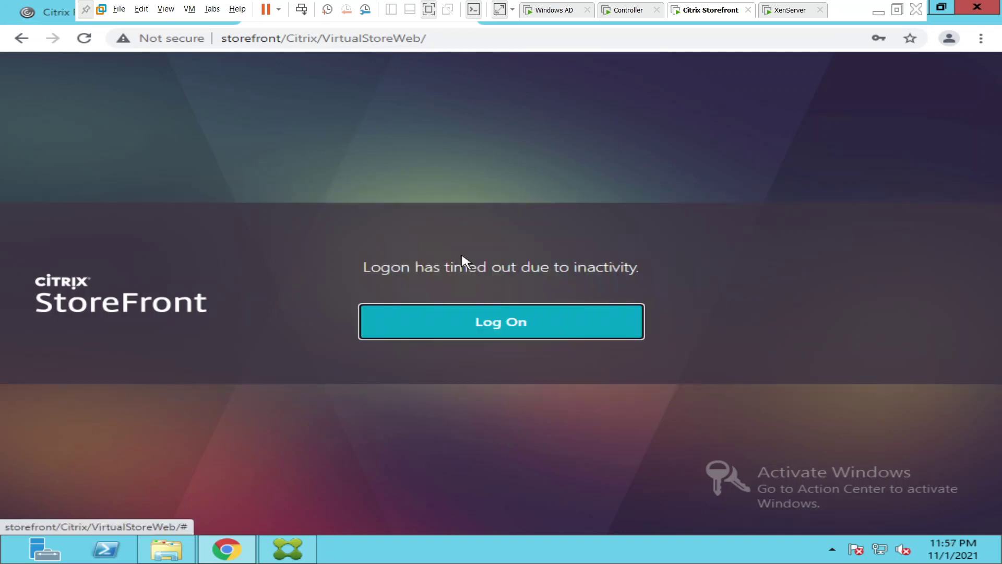
- After the timeout, re-enter the administrator credentials and log on again
left_click(515, 329)
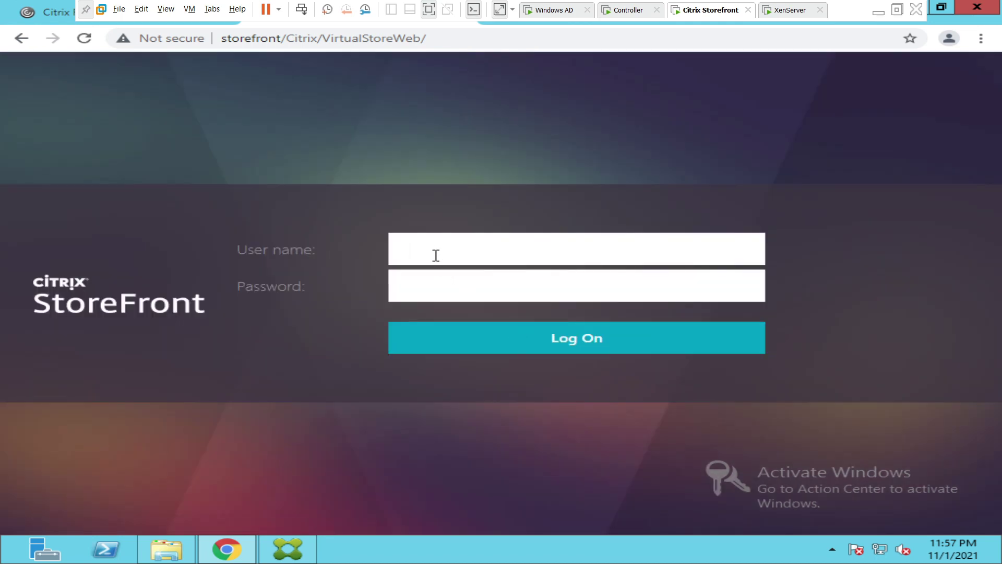
type("administrator")
key("Tab")
type("•••")
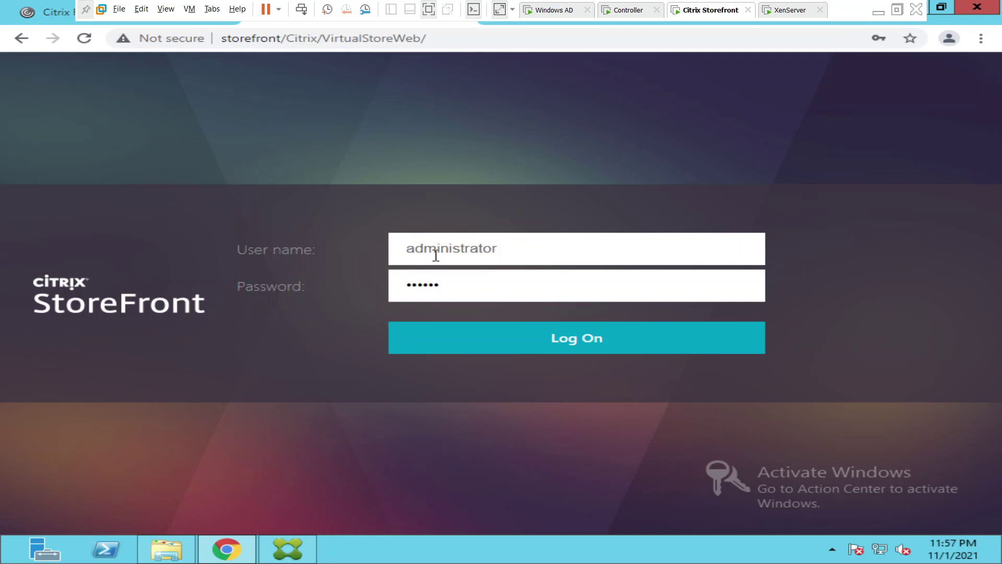
type("••••••")
left_click(516, 348)
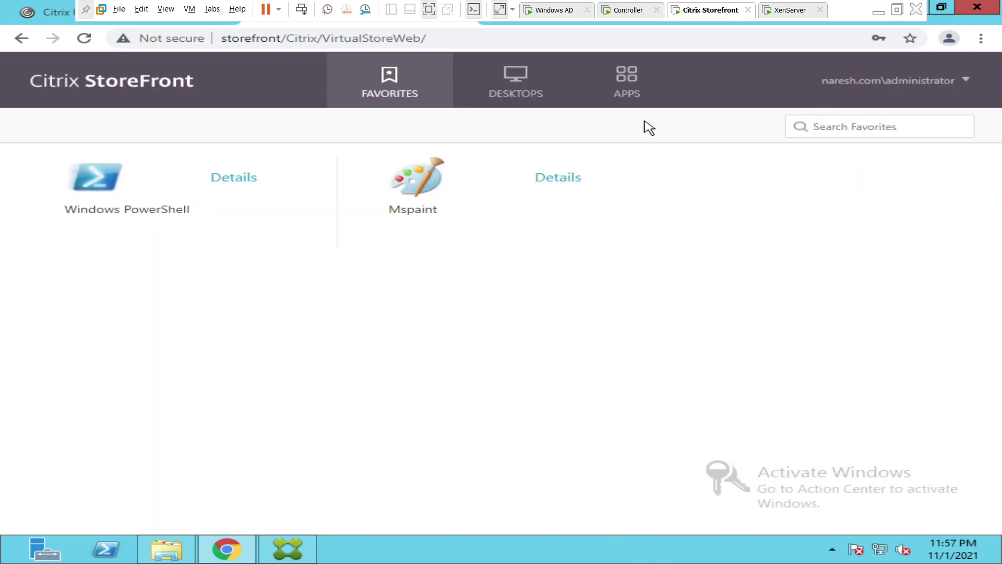
- On All Apps, confirm the account menu lacks Change password, then bring up the StoreFront console
left_click(632, 99)
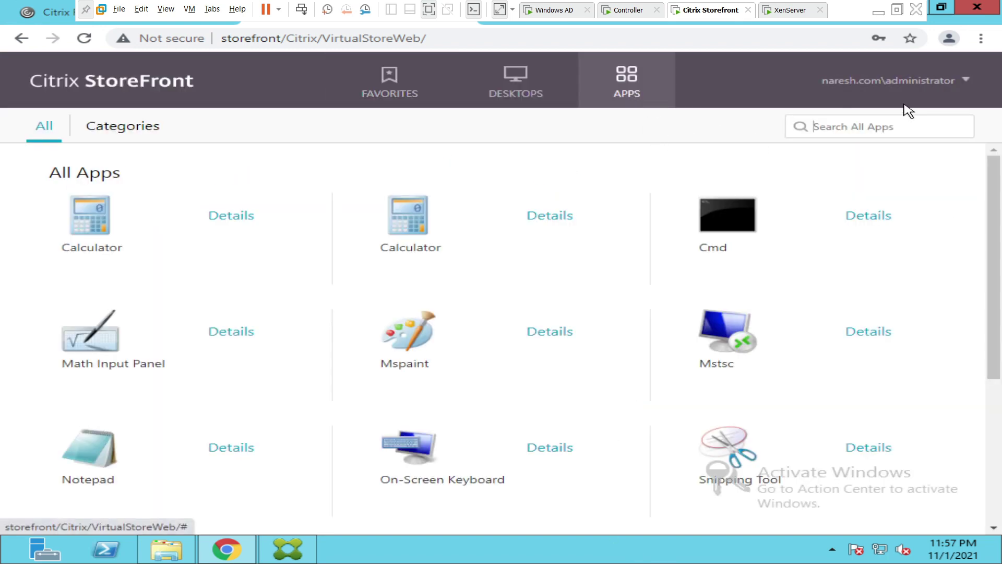
left_click(966, 81)
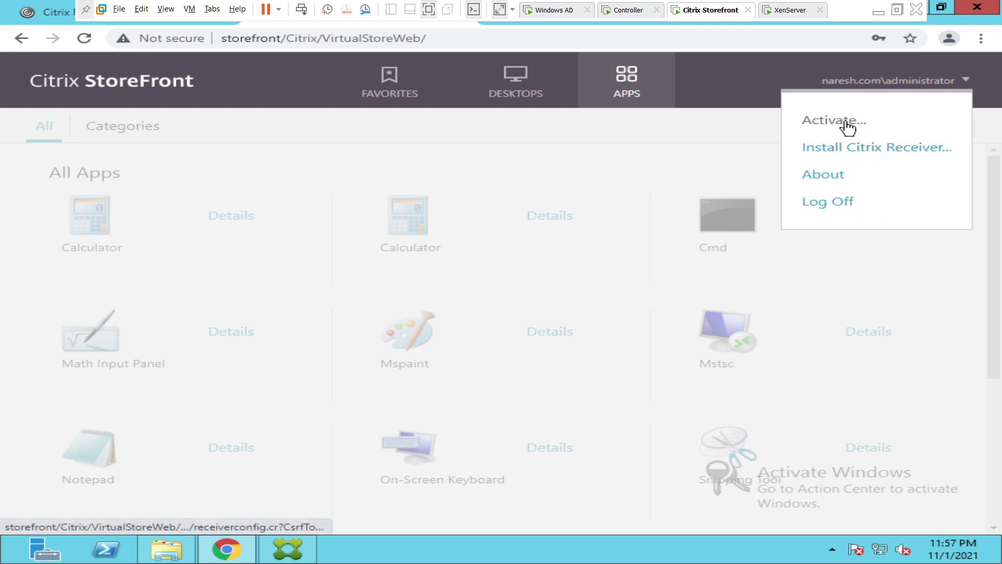
left_click(845, 269)
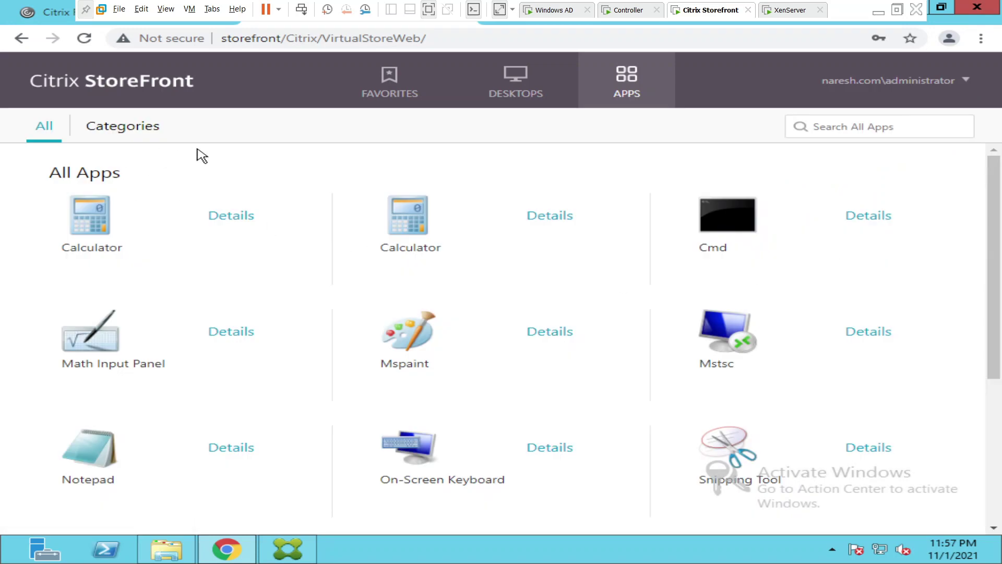
left_click(288, 549)
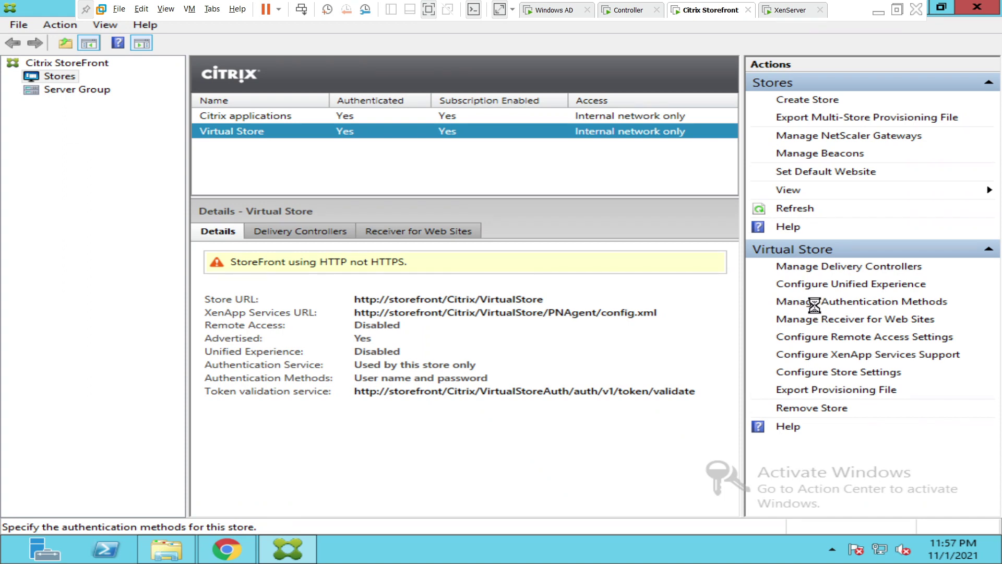
- Open Manage Password Options for the Virtual Store's User name and password authentication method
left_click(816, 306)
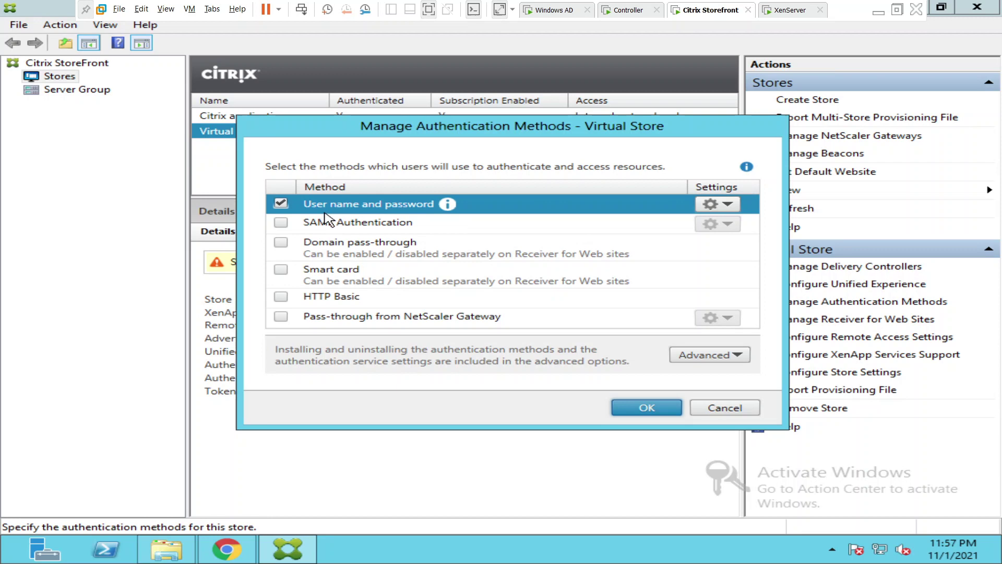
left_click(729, 205)
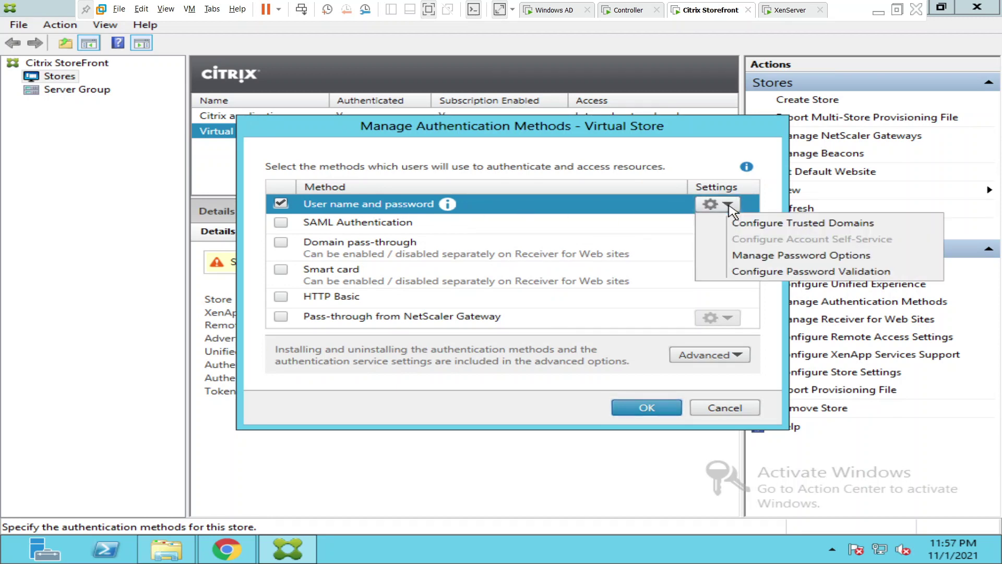
left_click(765, 258)
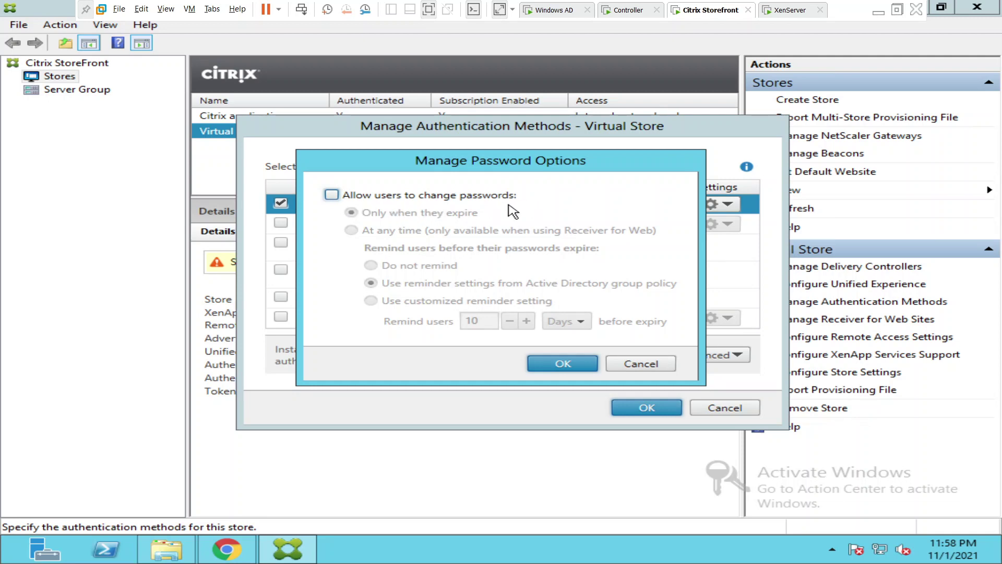
- Enable Allow users to change passwords and set it to At any time
left_click(333, 198)
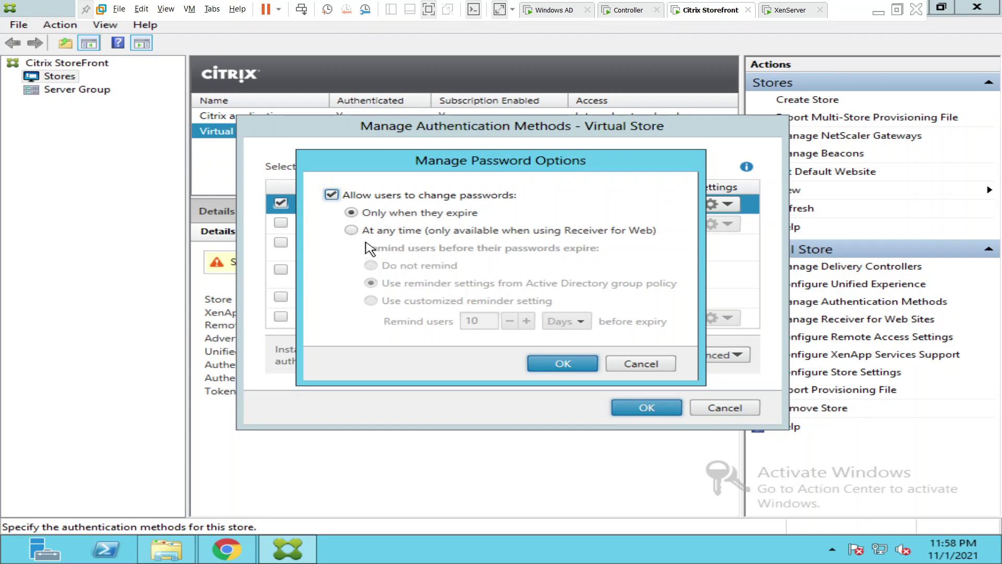
left_click(350, 230)
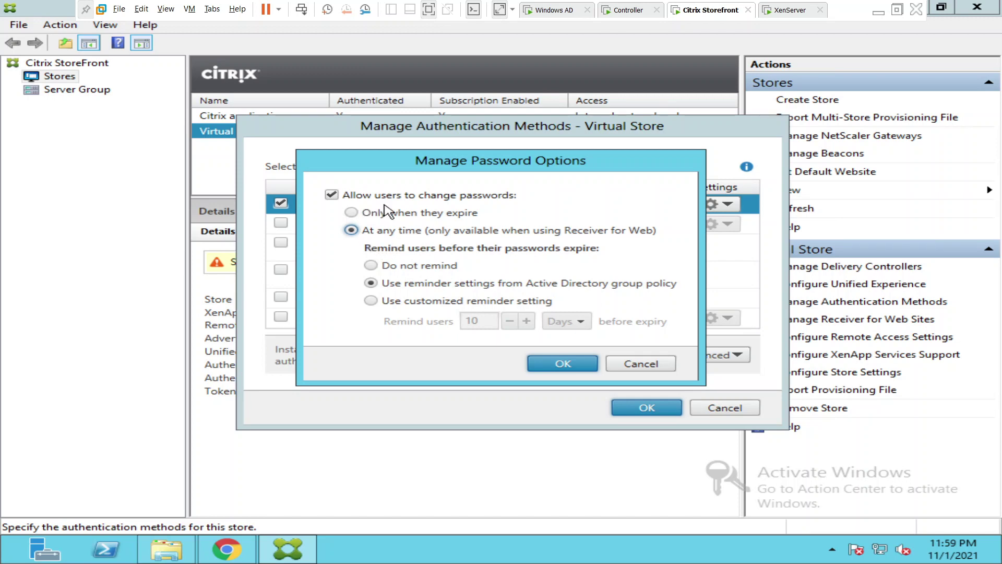
- Confirm the password options and authentication methods with OK, then return to the store website in Chrome
left_click(553, 367)
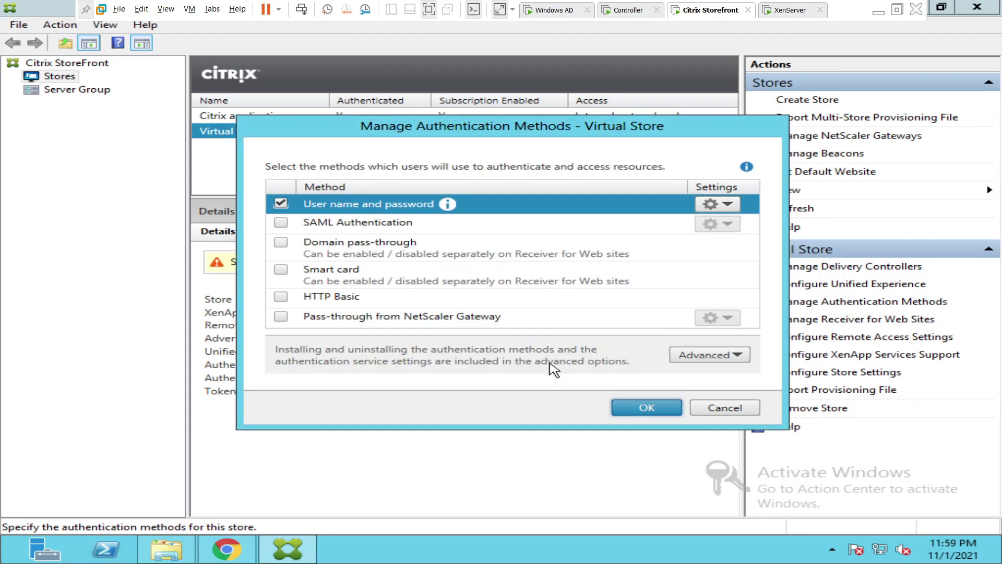
left_click(640, 411)
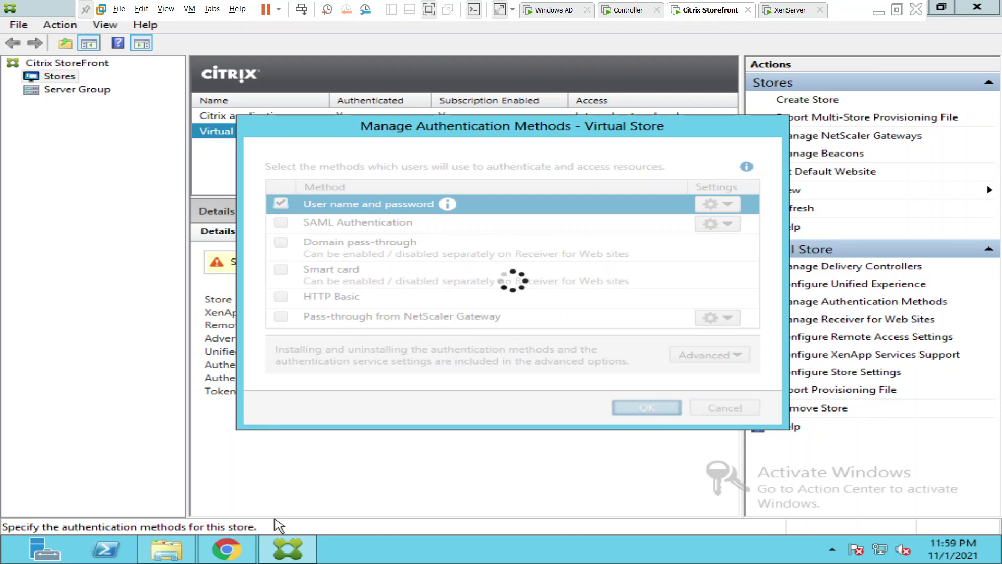
left_click(238, 553)
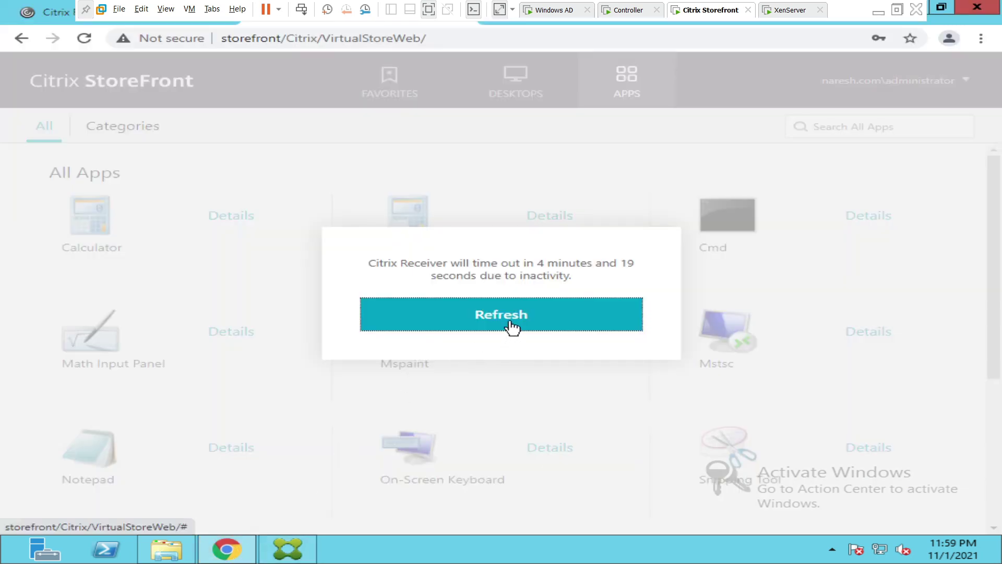
- Dismiss the inactivity timeout notice and reload the store page to reach the logon form
left_click(512, 326)
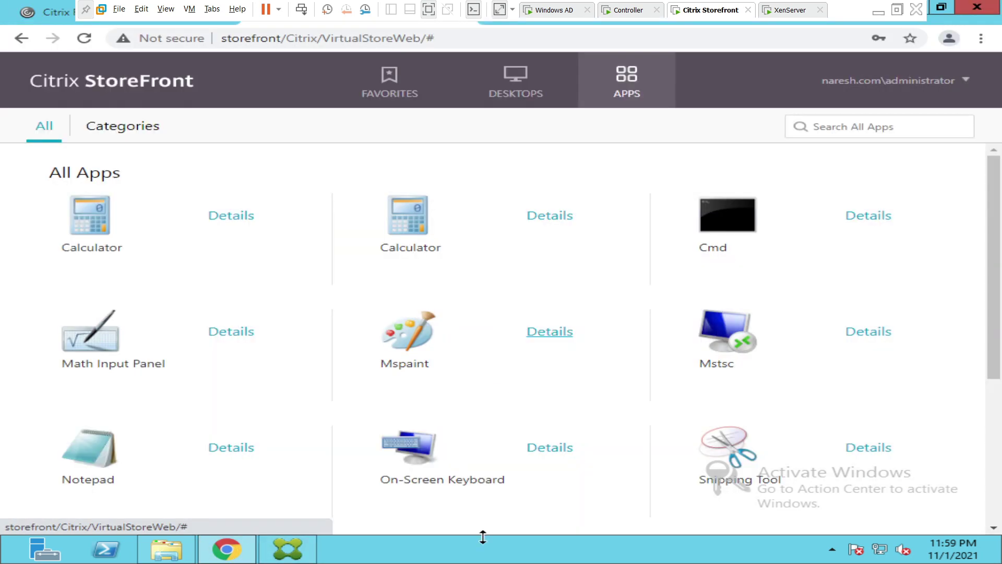
left_click(485, 40)
left_click(486, 40)
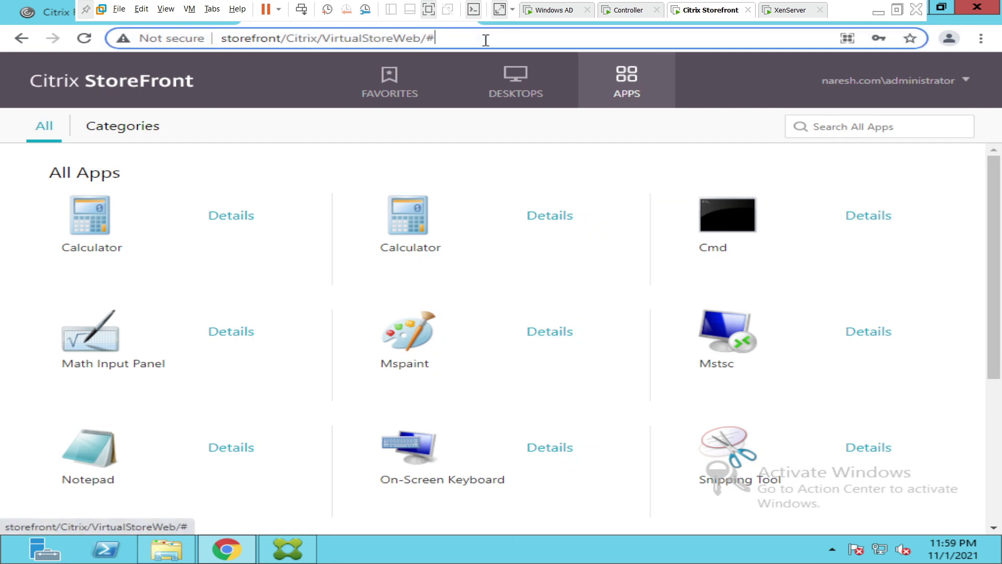
key("Return")
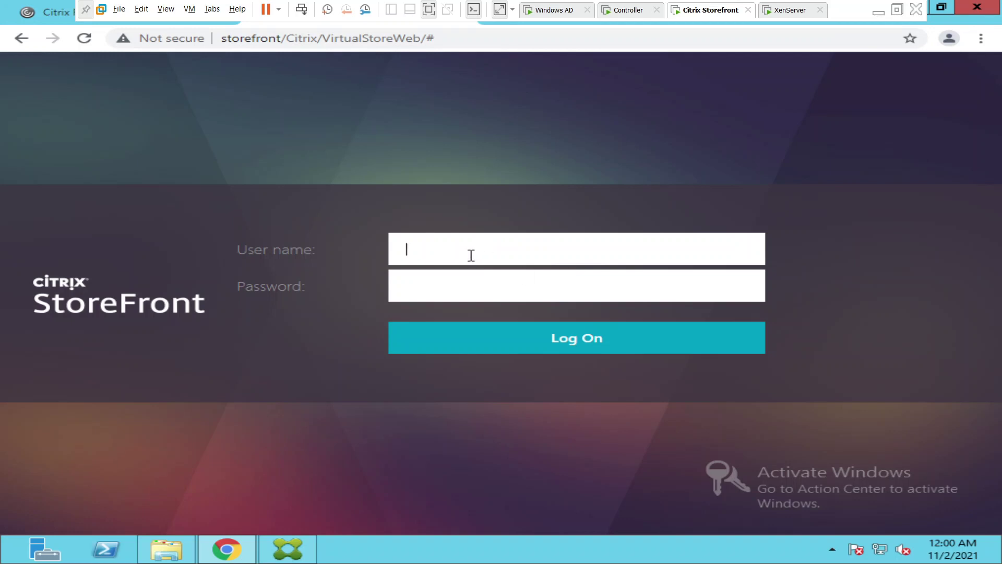
- Log back on as administrator with the account password to reach the Favorites page
type("administrator")
key("Tab")
type("••••••")
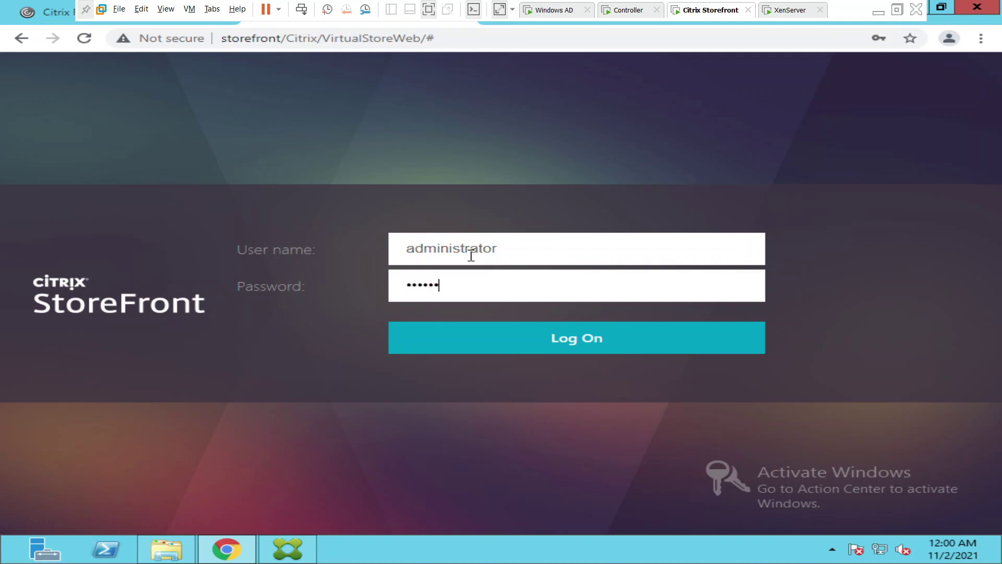
type("••••")
key("Return")
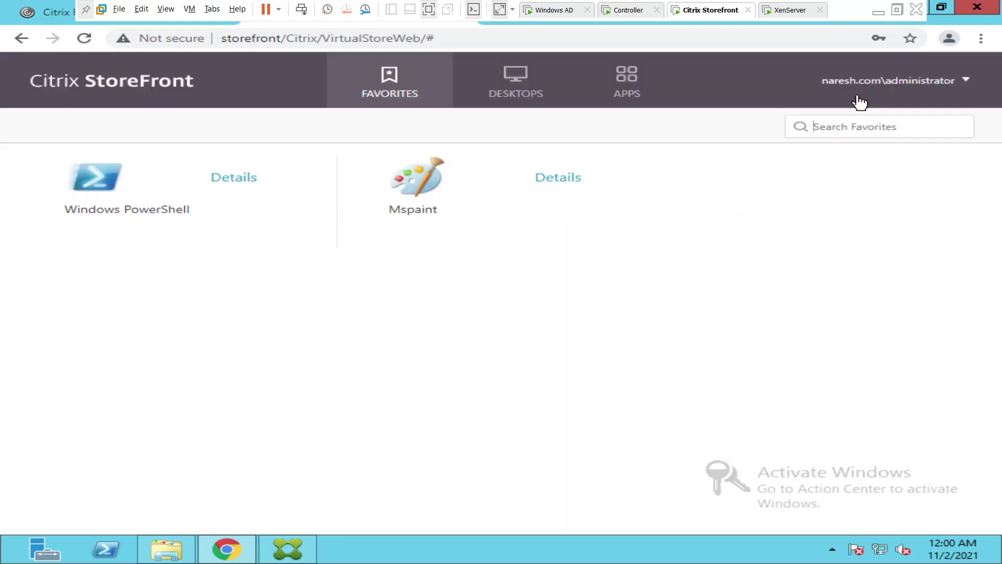
- Show All Apps and open the user menu, which now lists Change password
left_click(616, 104)
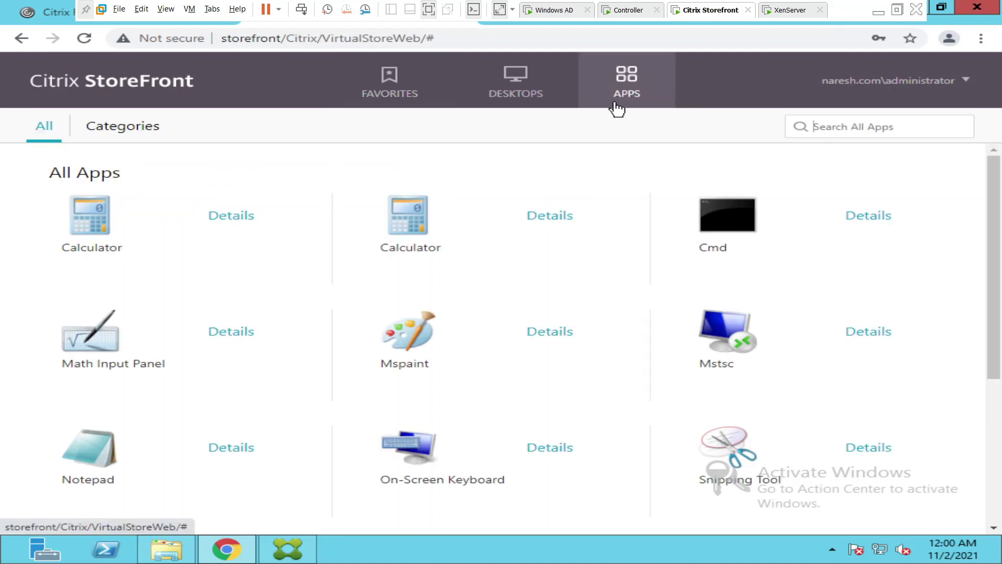
left_click(966, 84)
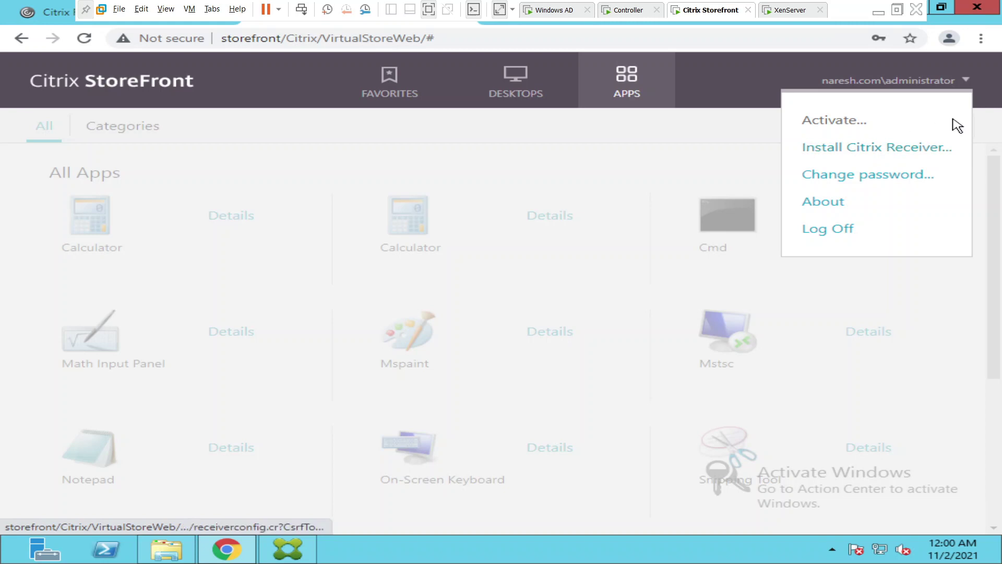
- Choose Change password... from the user menu to open the password form
left_click(881, 177)
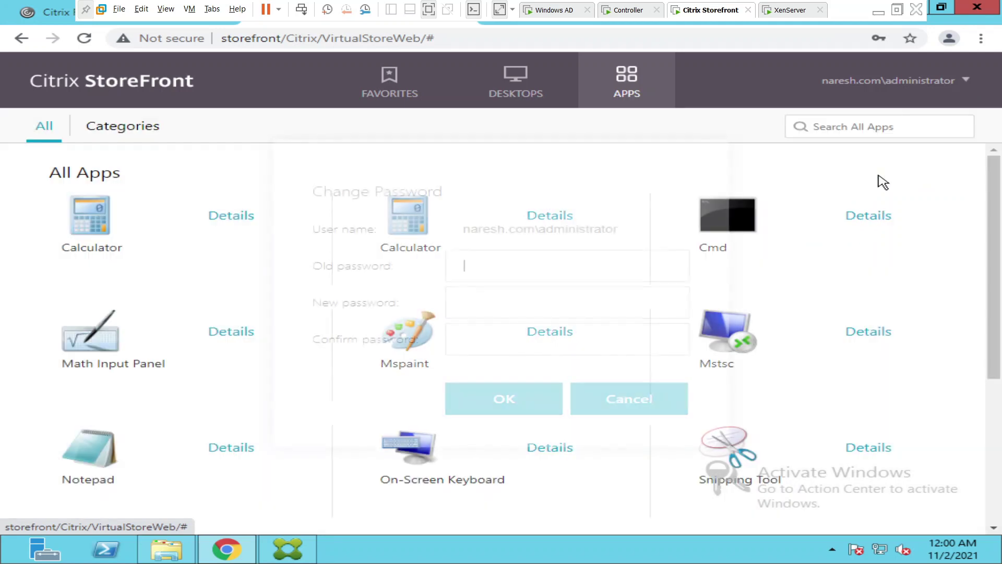